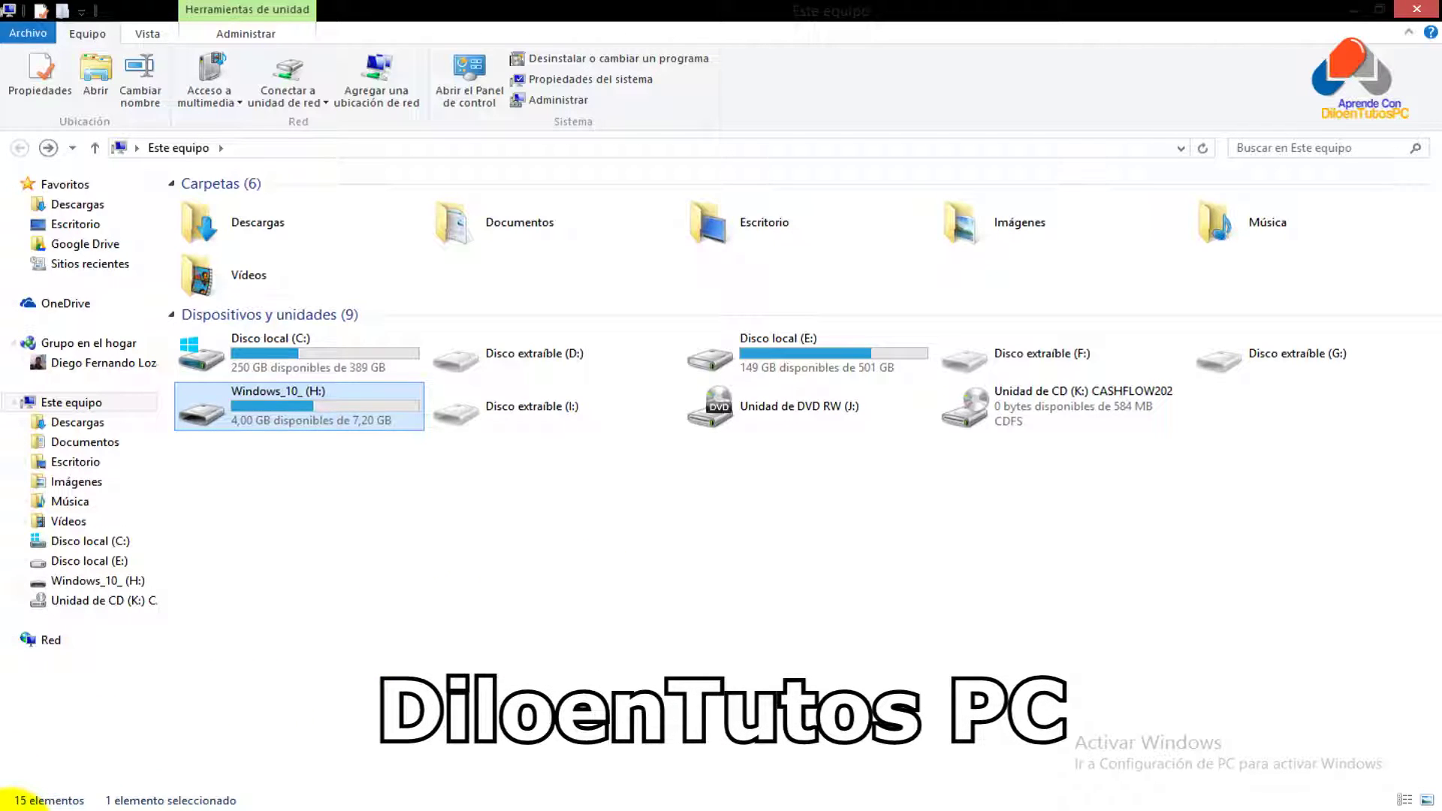
Step: Show the Control Panel items as small icons and open Cifrado de unidad BitLocker
right_click(13, 805)
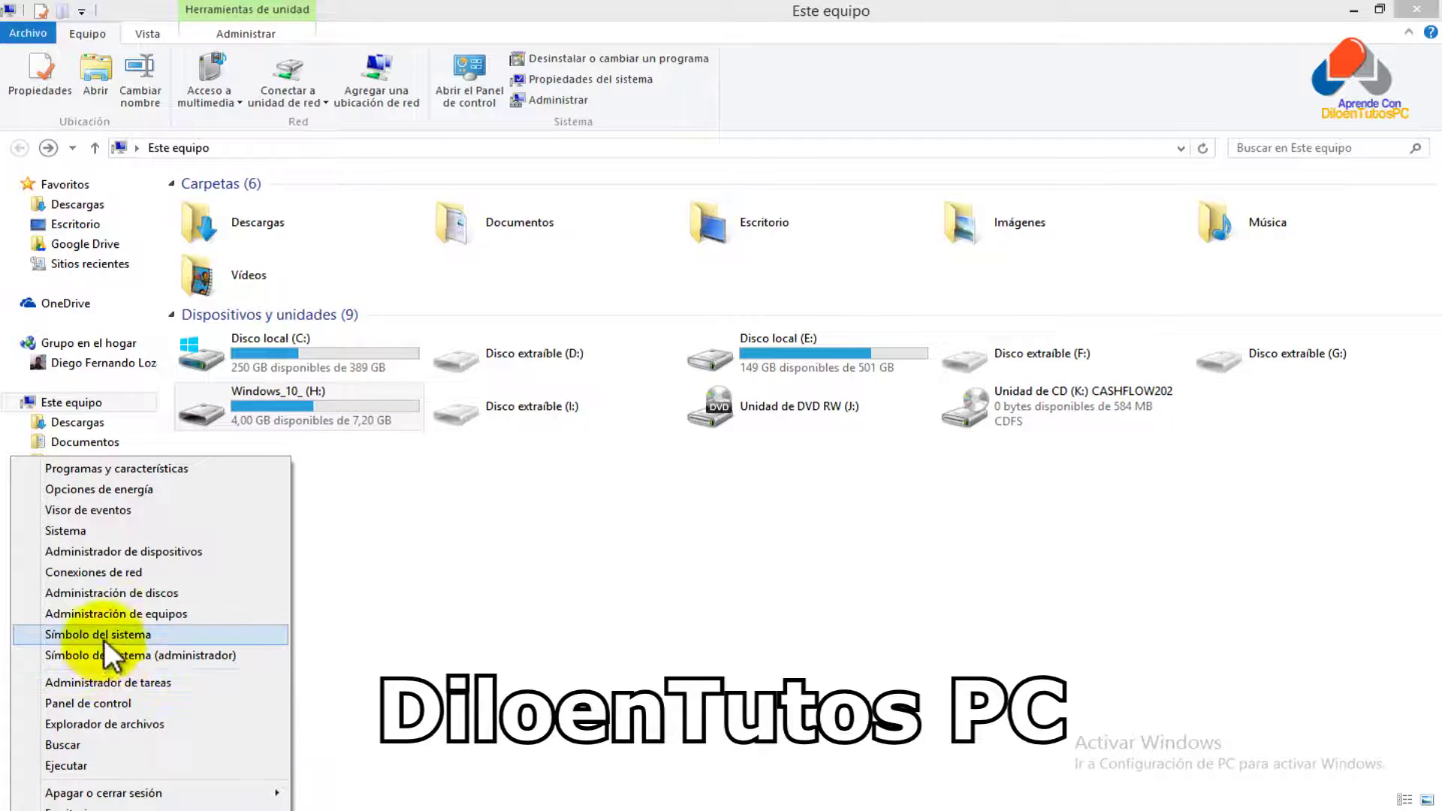
click(111, 701)
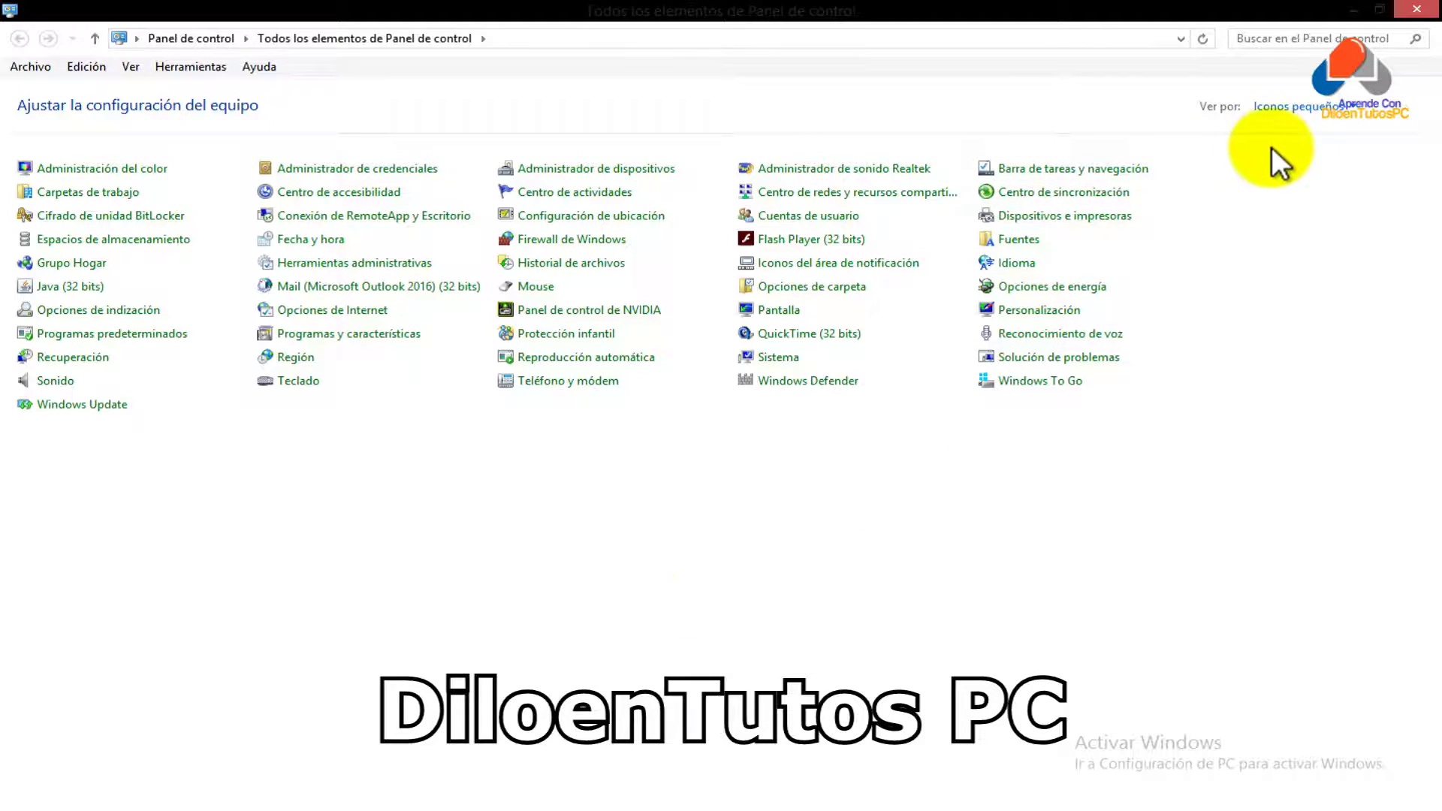
click(1354, 111)
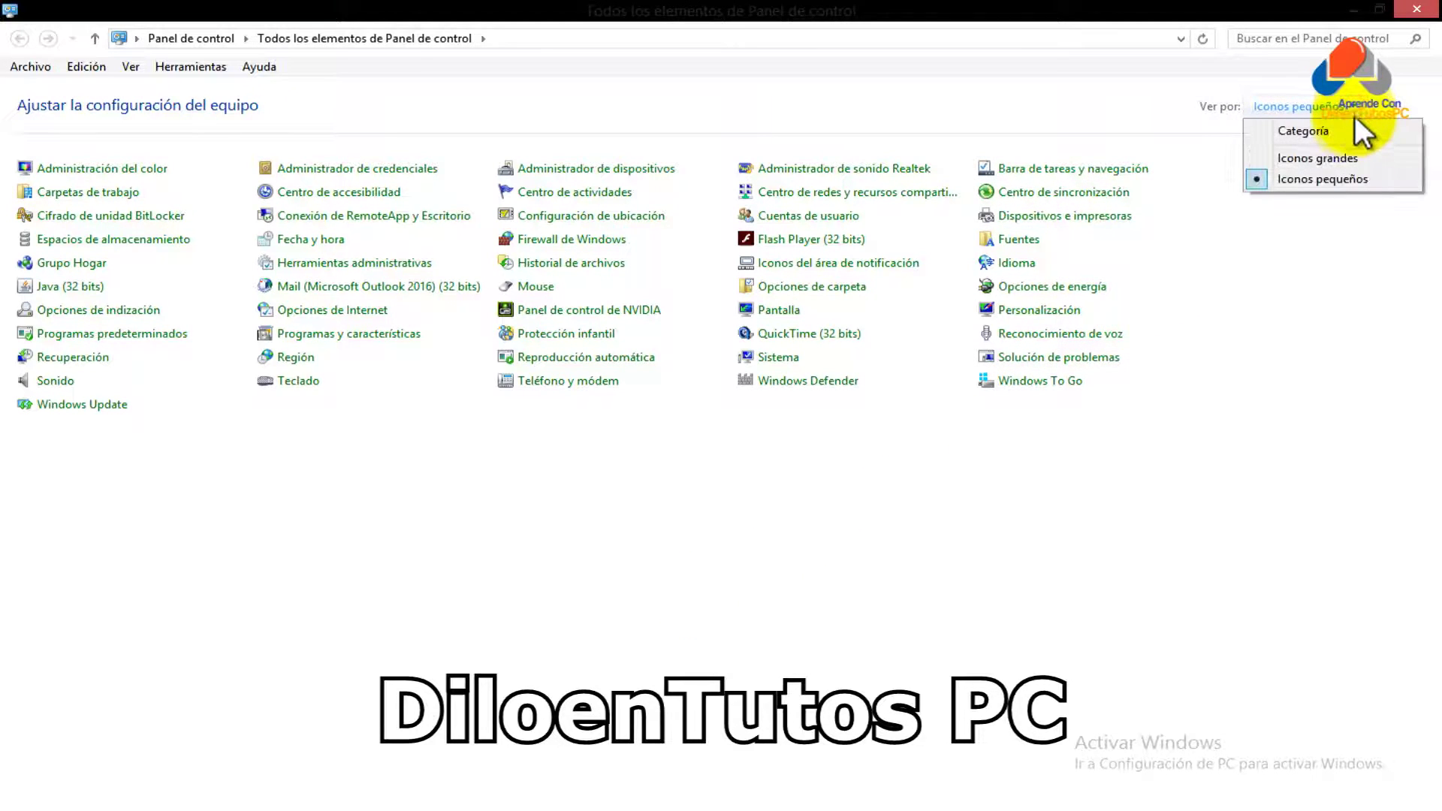
click(1320, 179)
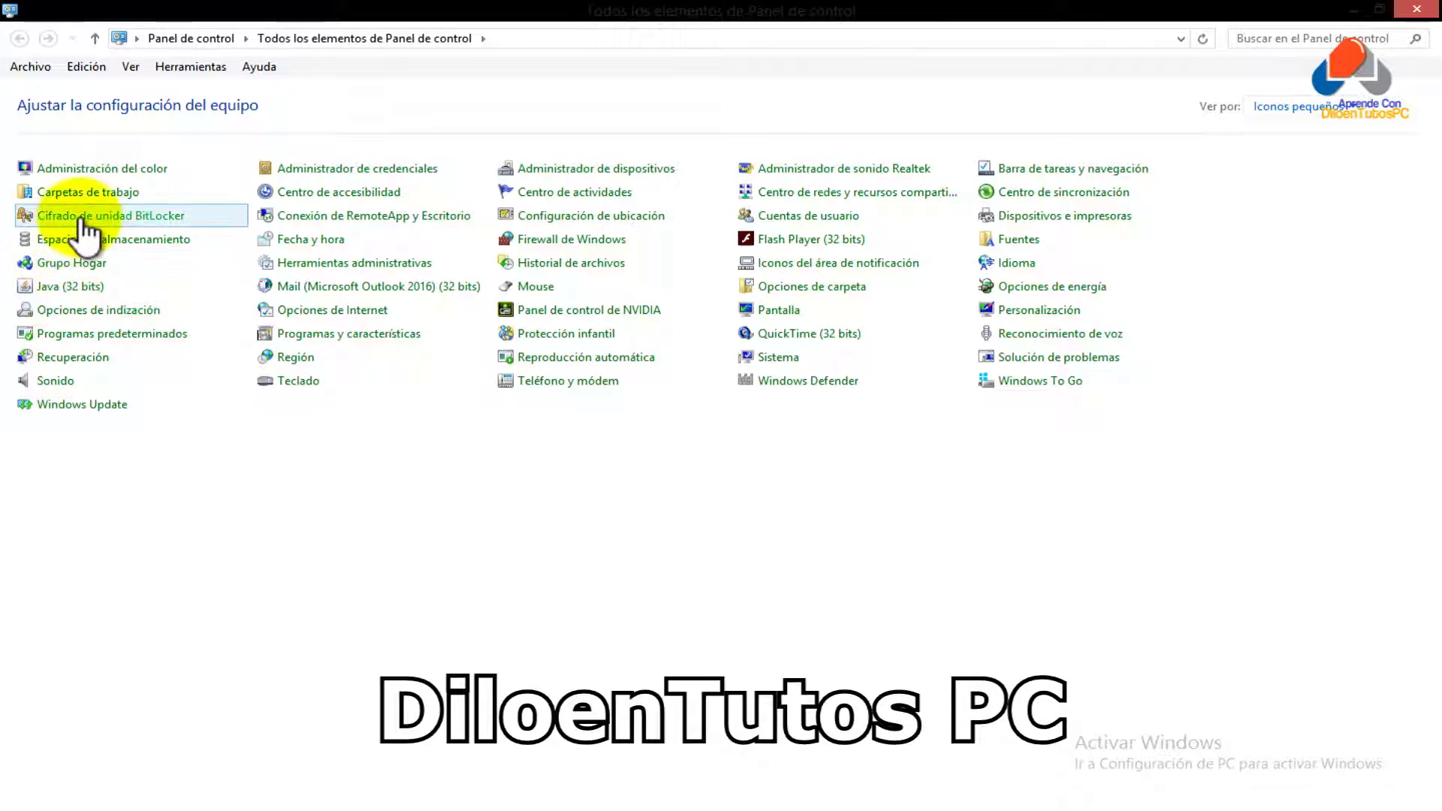
click(109, 226)
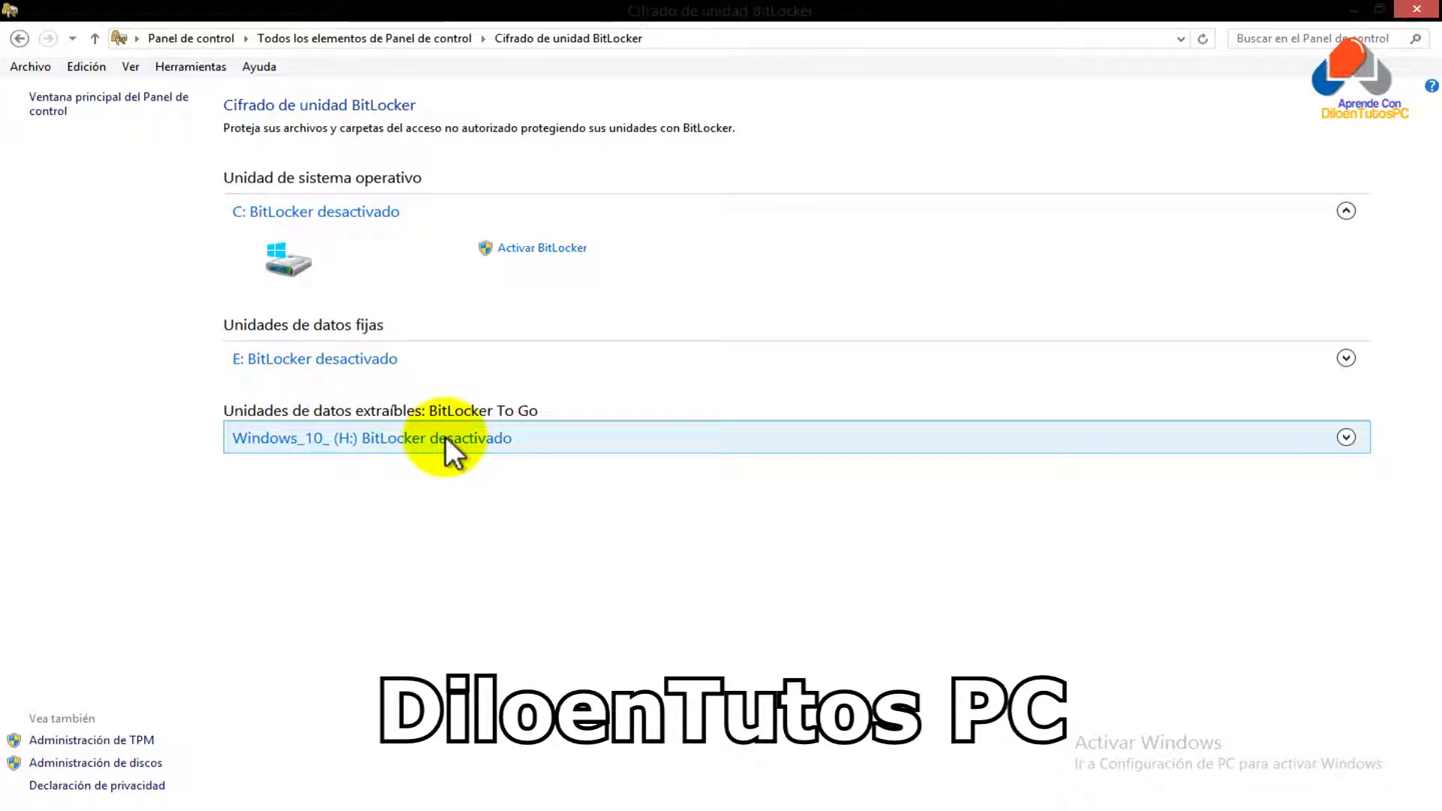
Step: Start activating BitLocker on the removable drive Windows_10_ (H:), choosing password unlocking and entering and repeating the drive password
click(424, 436)
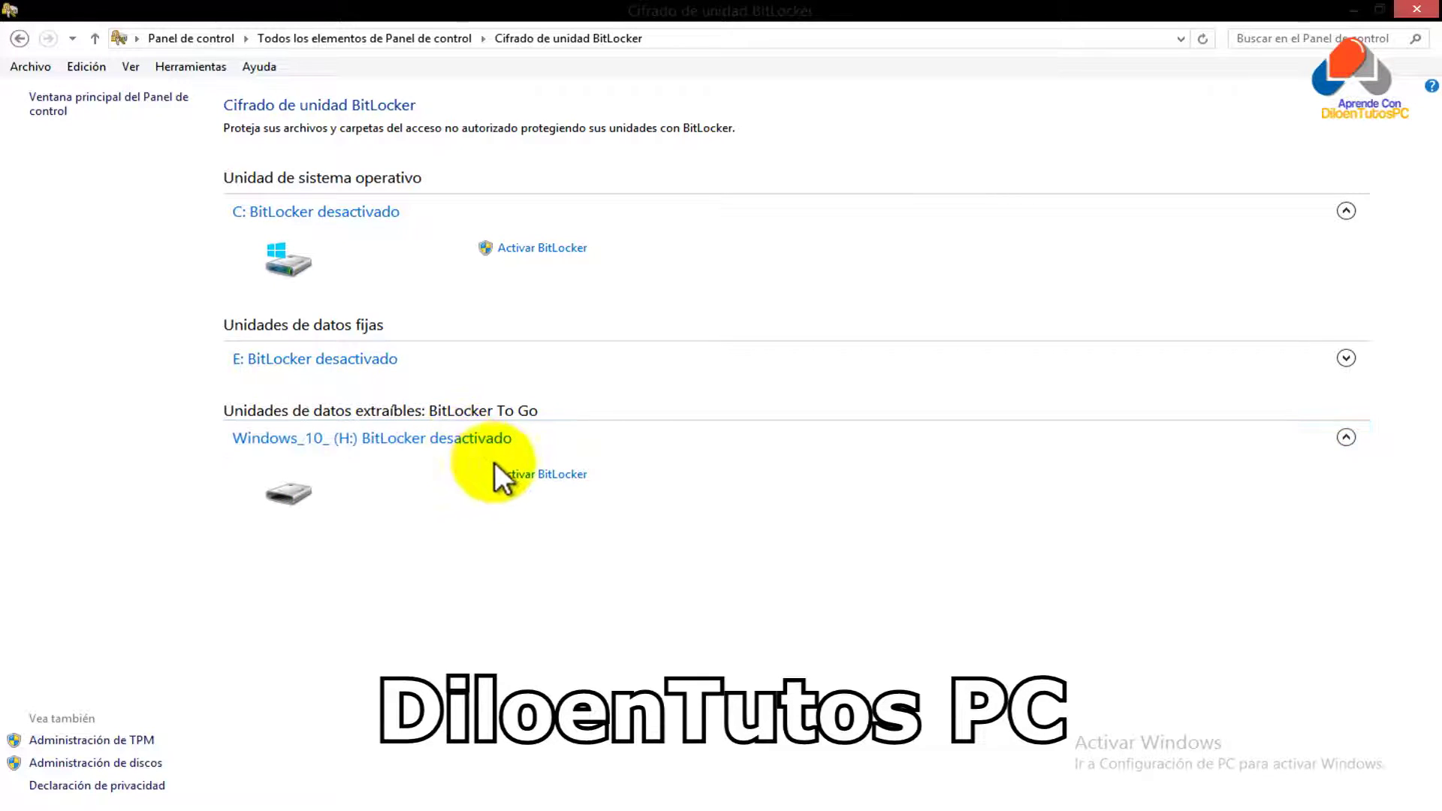
click(546, 477)
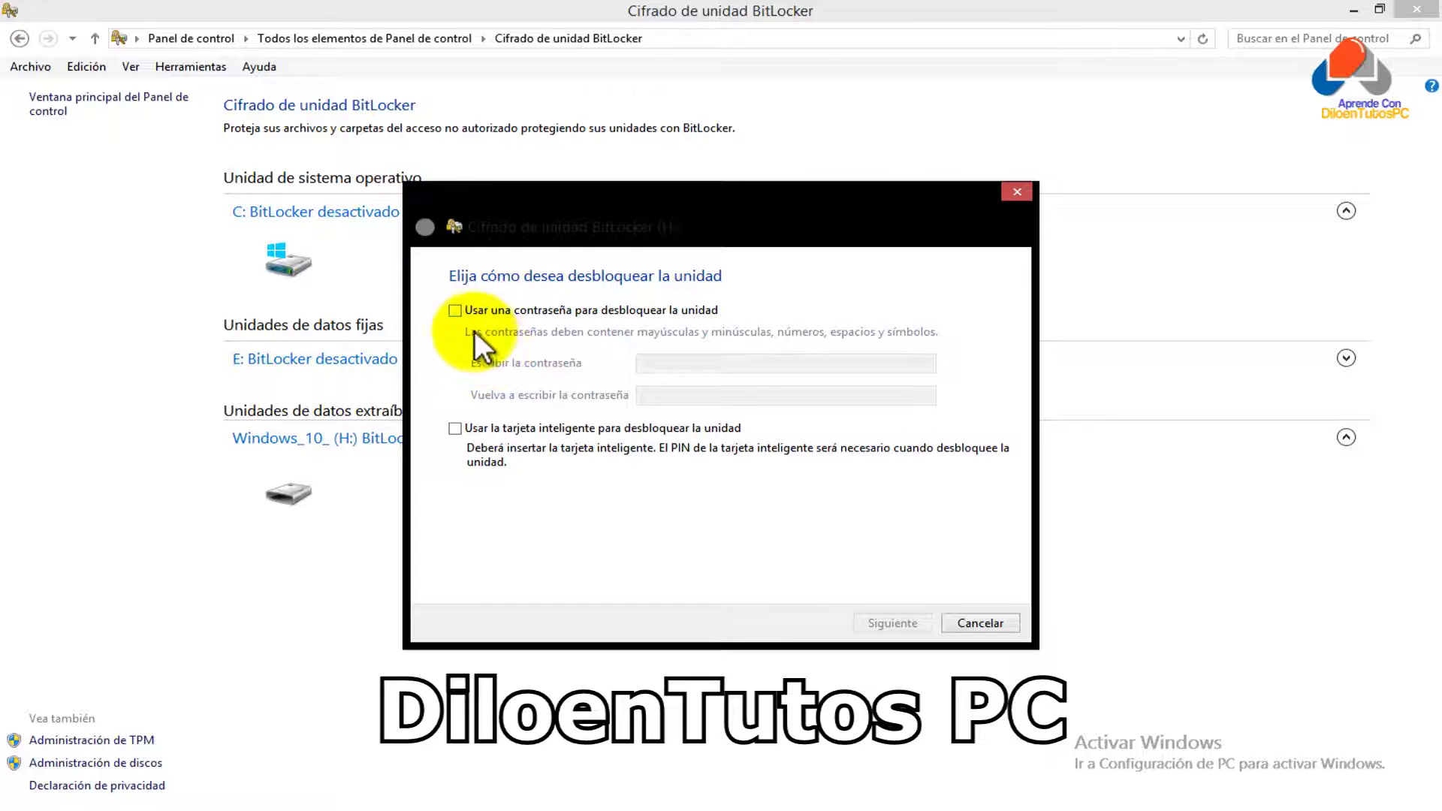
click(455, 310)
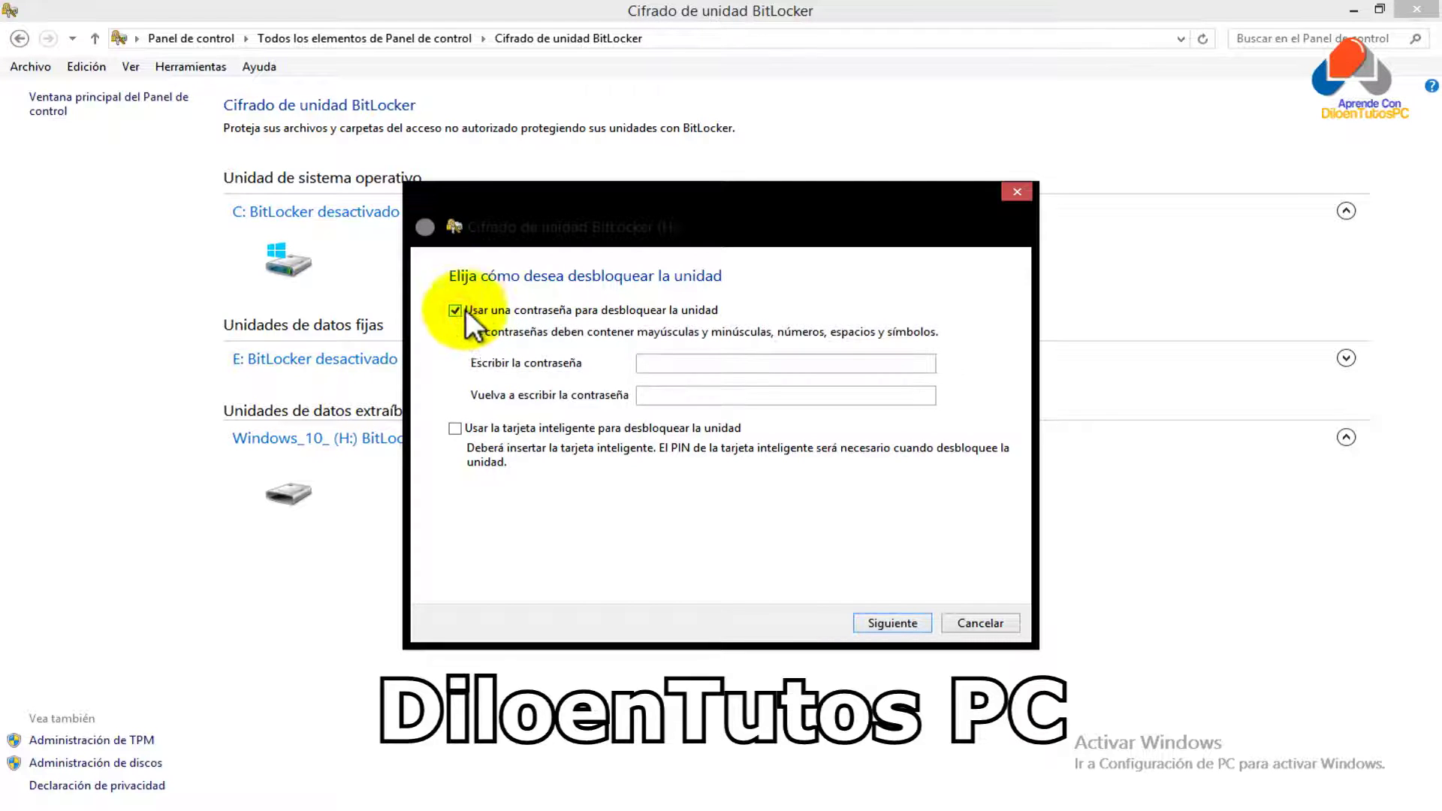
click(656, 361)
text(••••••••••)
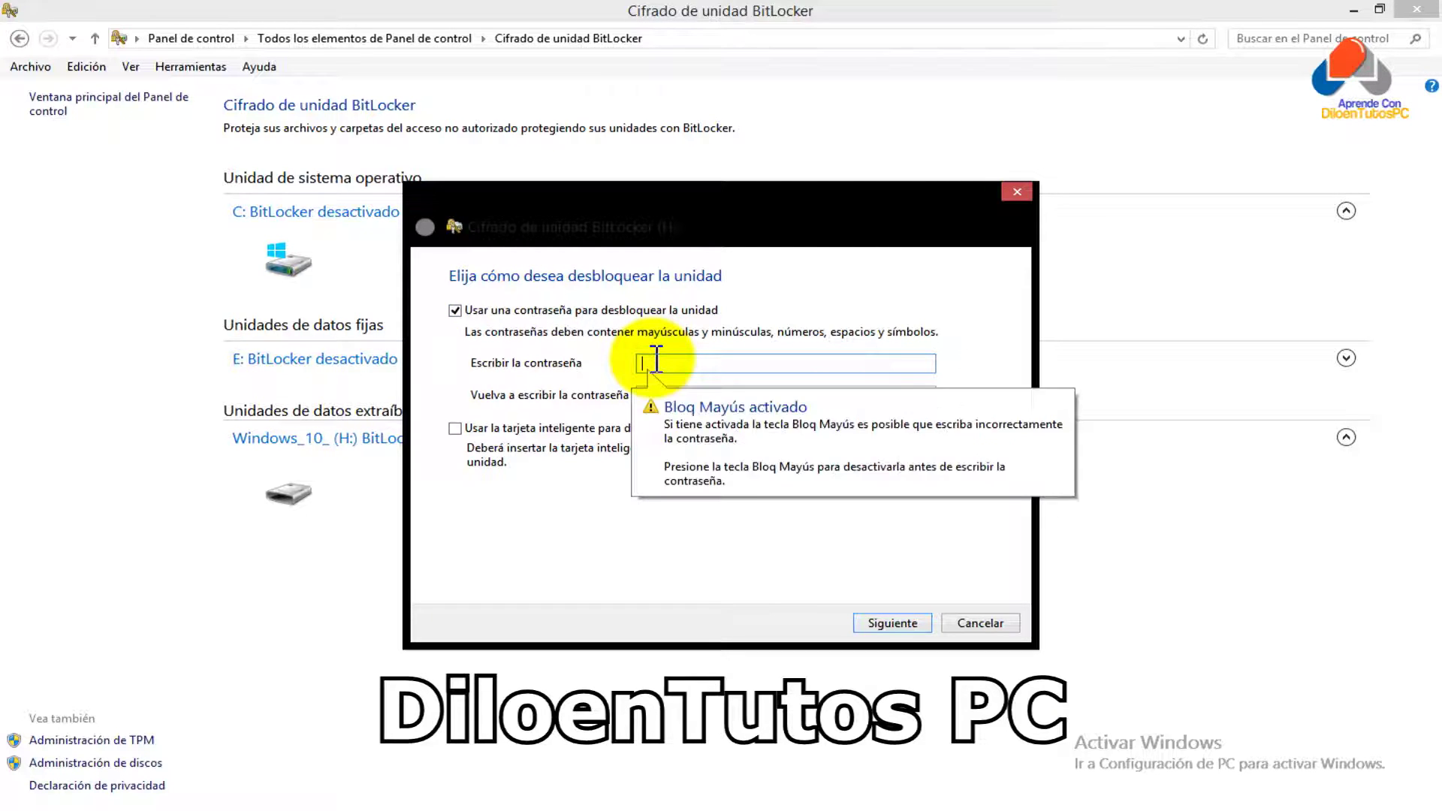
key(Tab)
text(••••••••••)
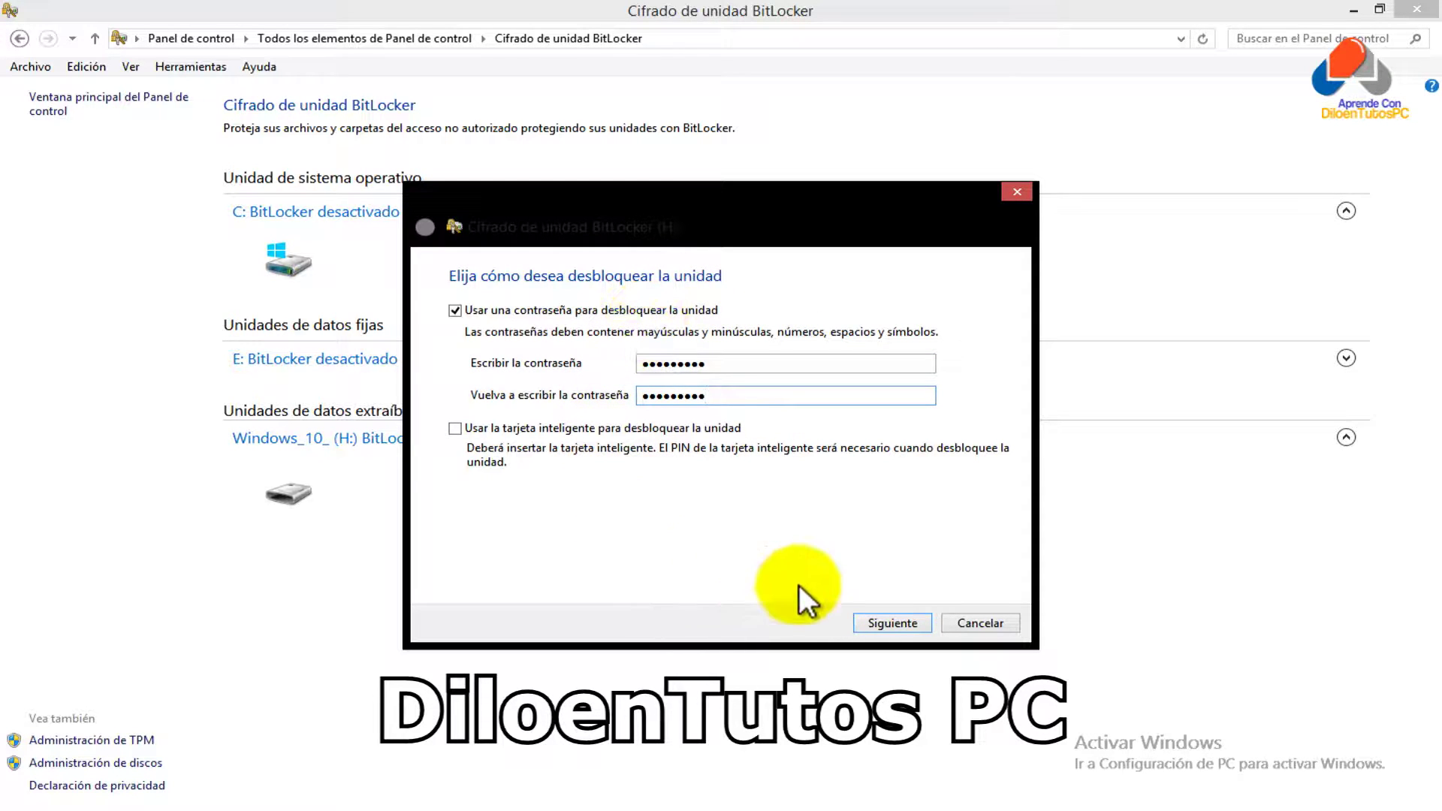
click(897, 622)
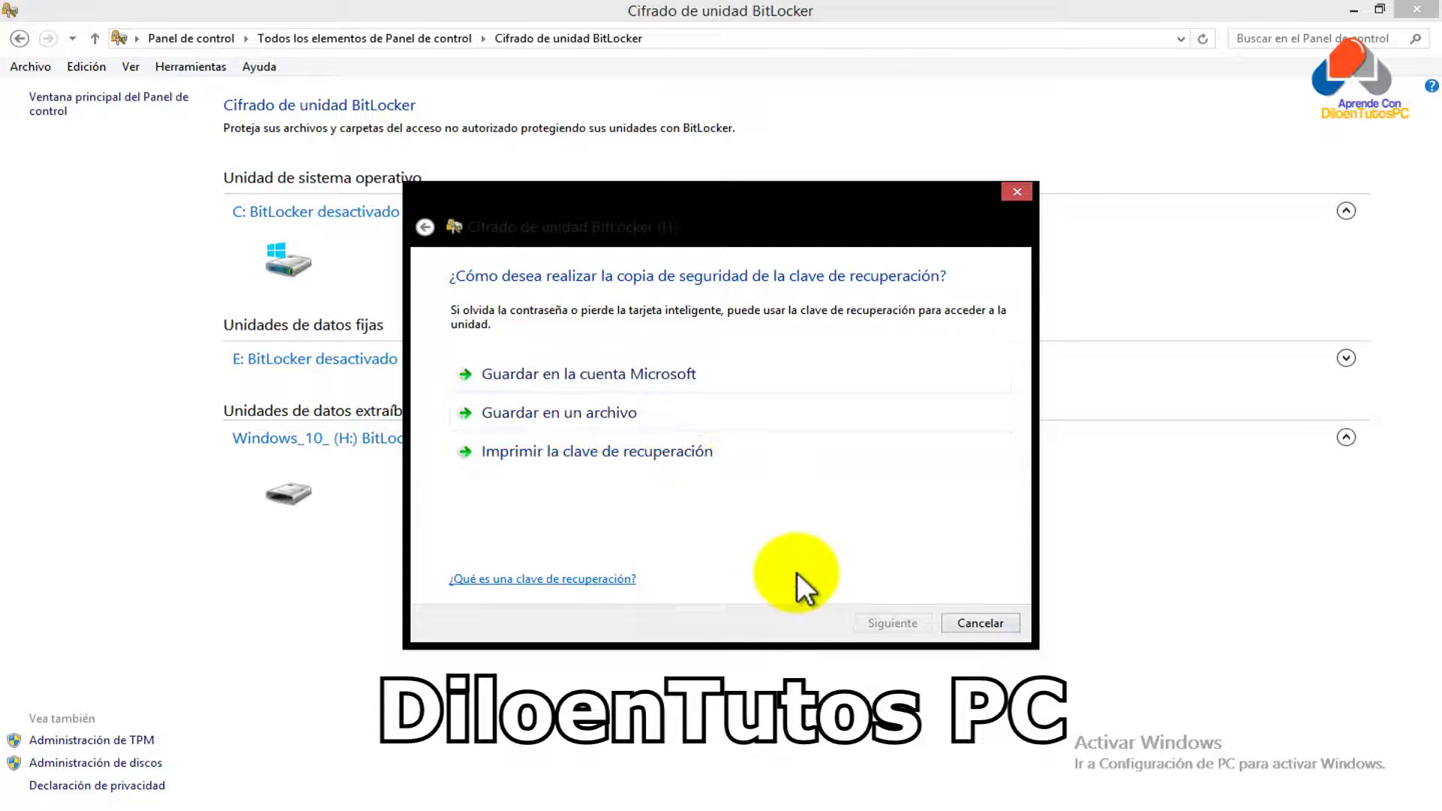
Step: Back up the BitLocker recovery key to a text file in the Documentos2 folder and continue the setup
click(602, 414)
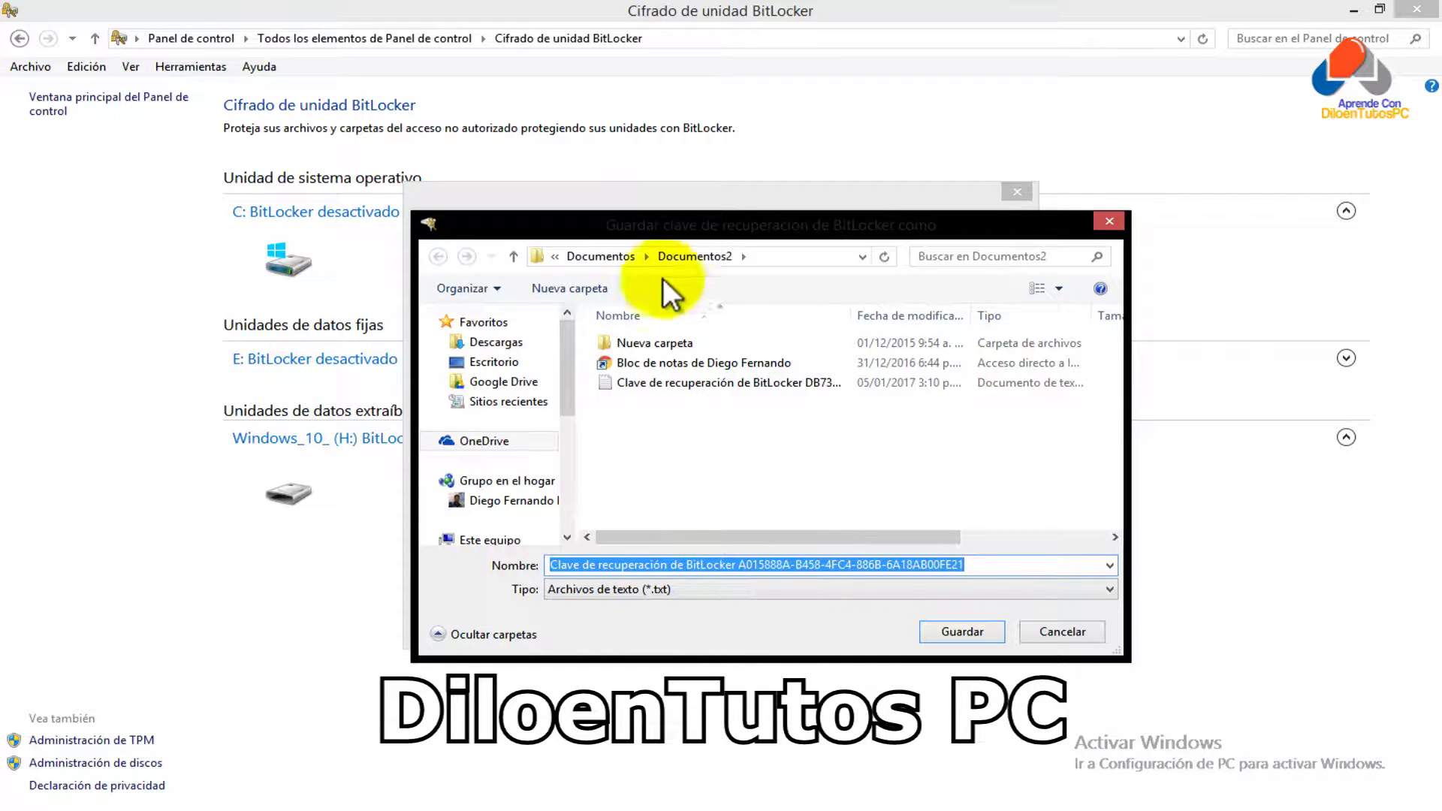
click(962, 632)
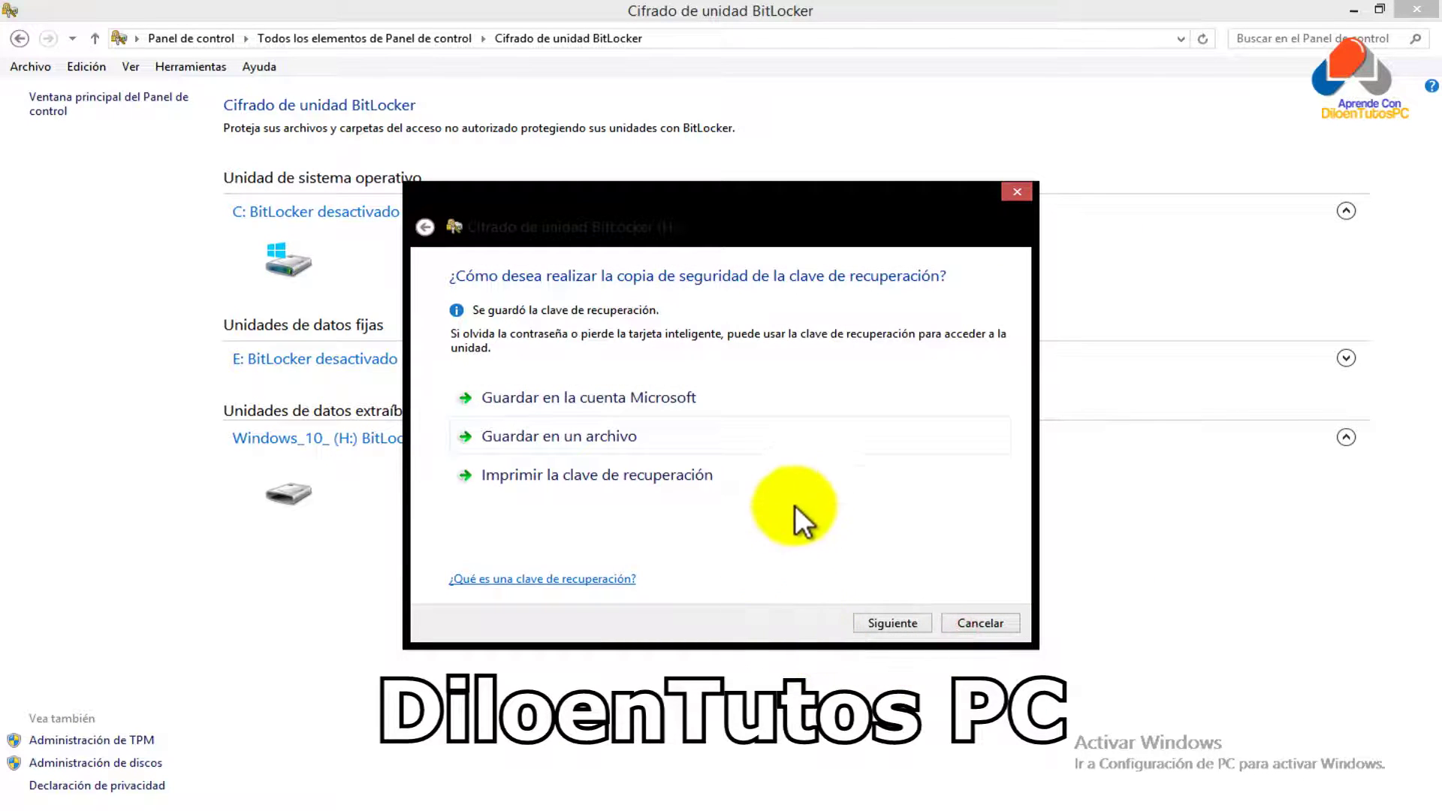
click(884, 620)
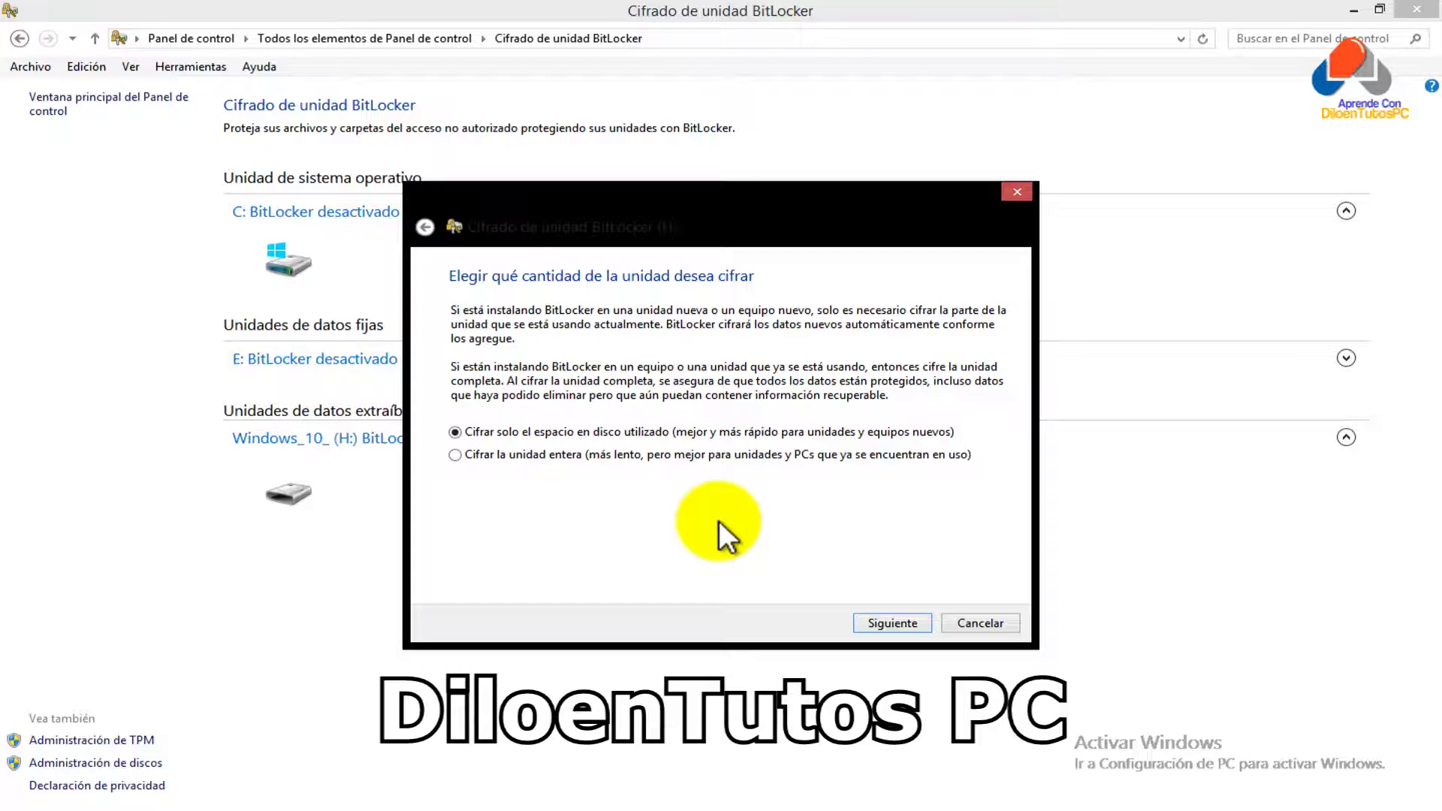
Step: Encrypt the entire H: drive, dismissing the completion notice and closing the BitLocker window once encryption ends
click(455, 455)
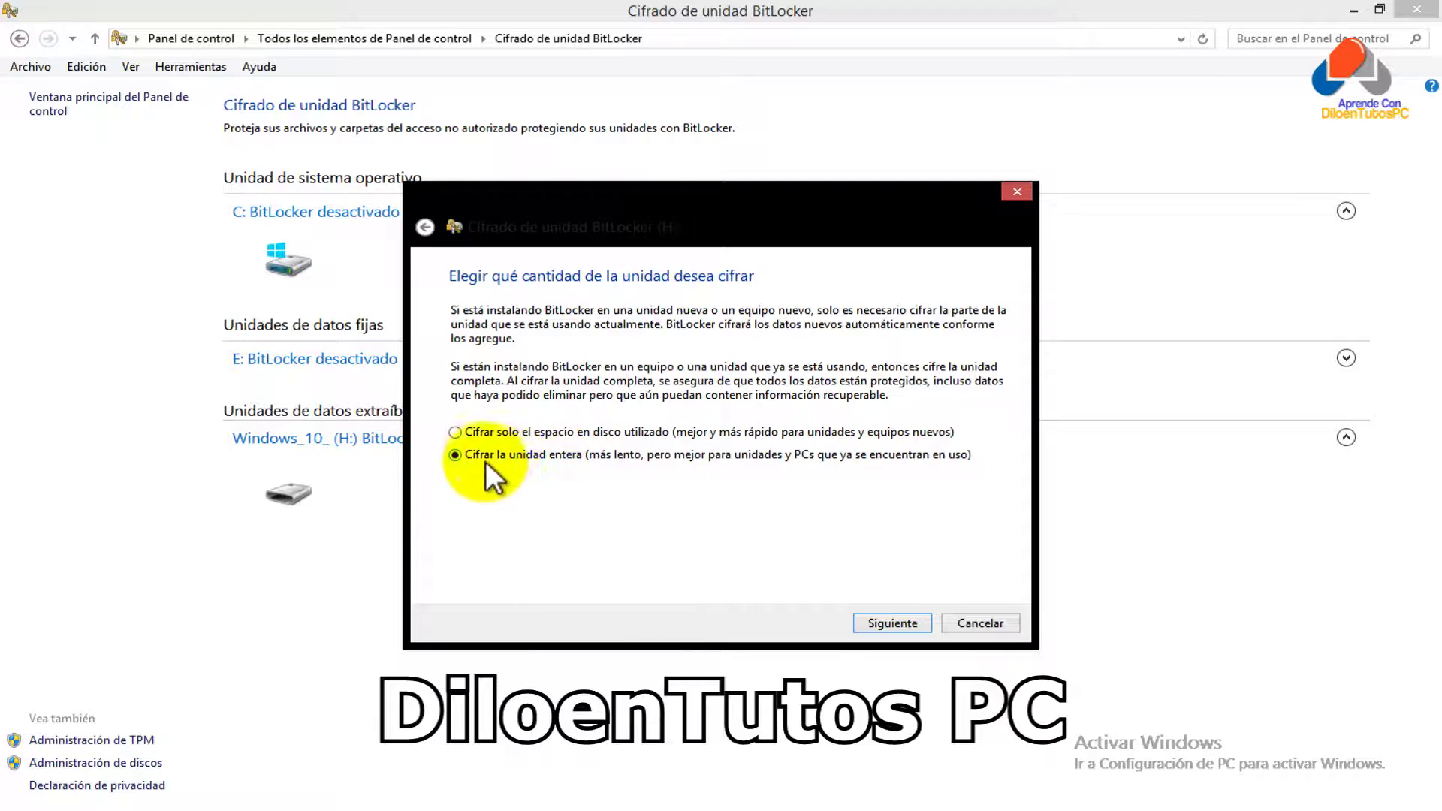
click(877, 623)
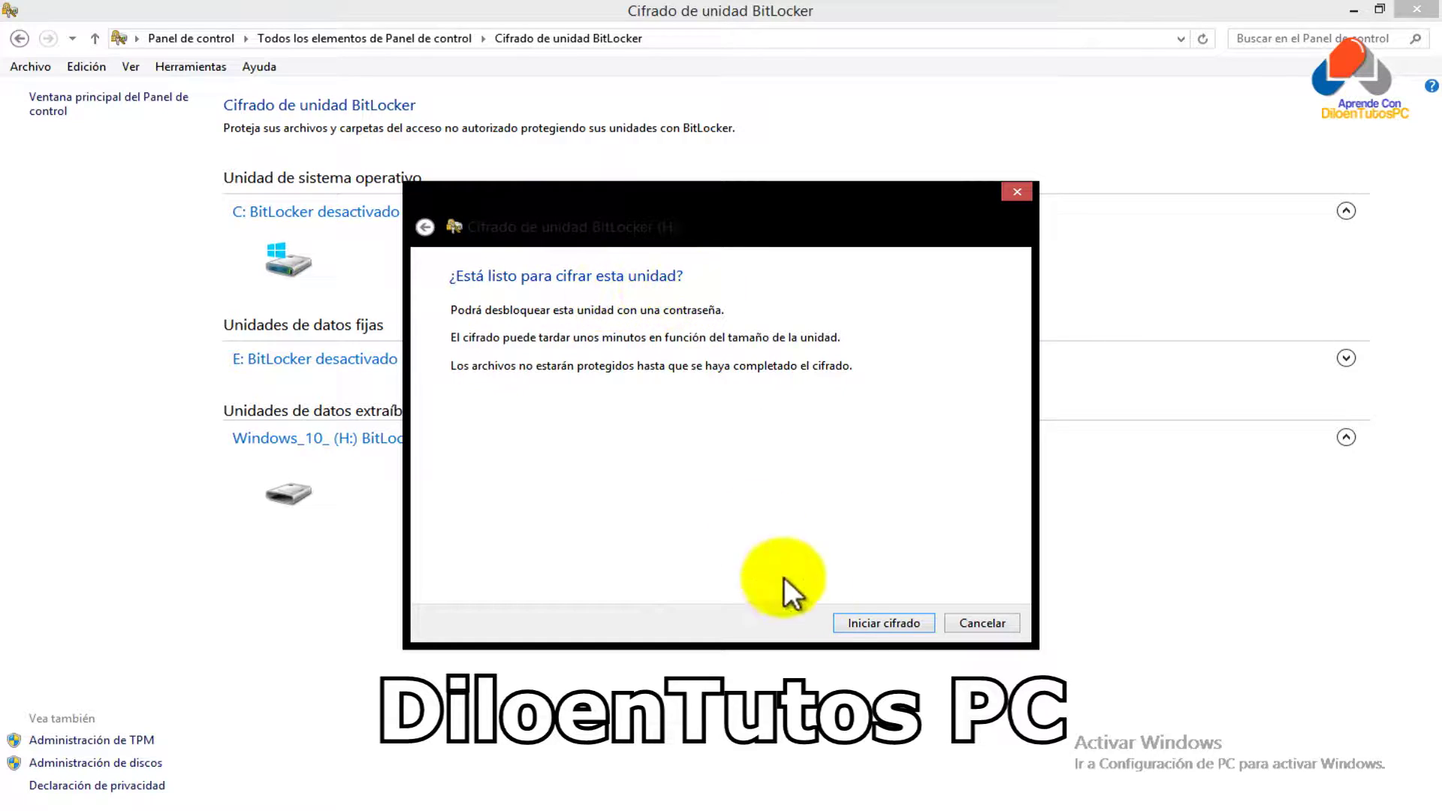
click(893, 623)
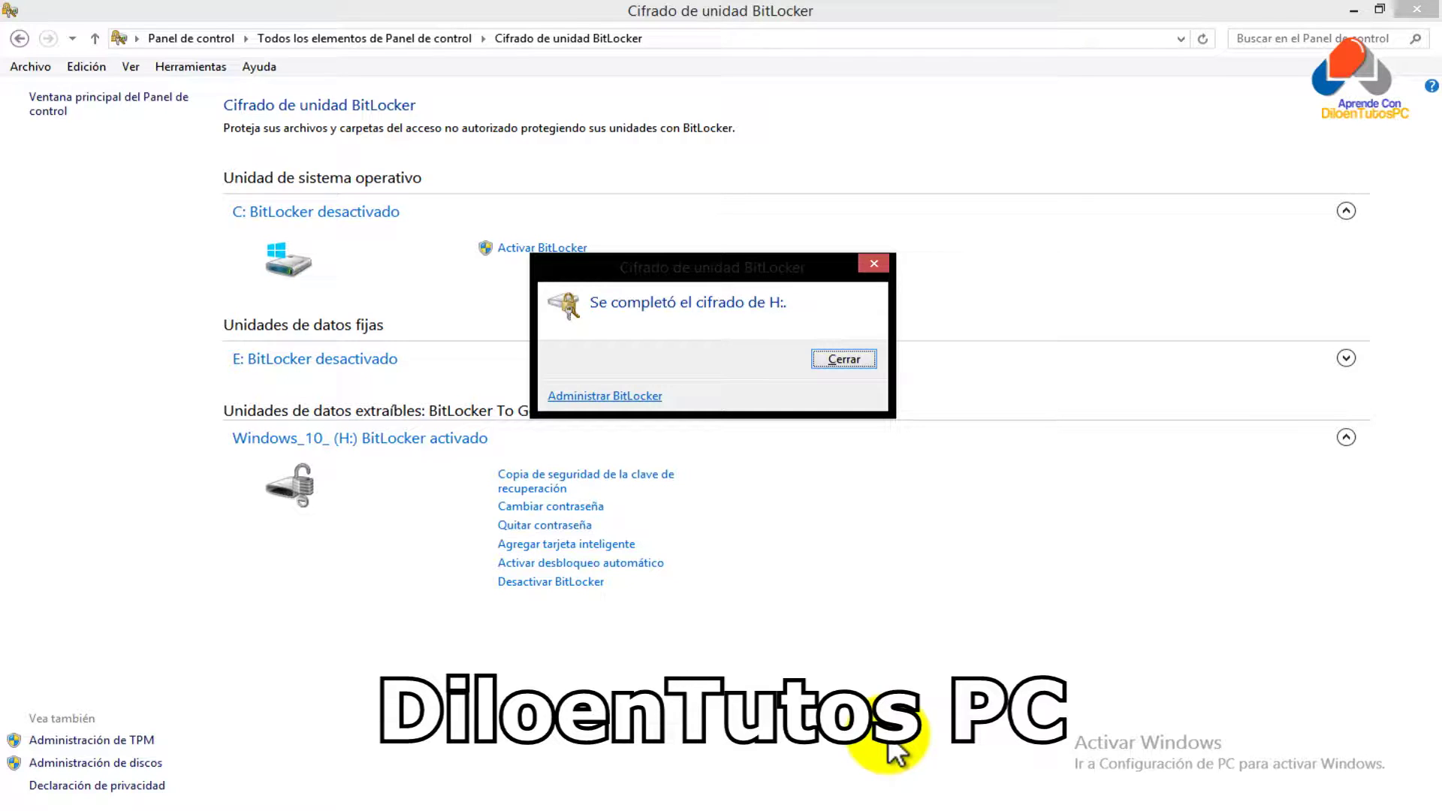
click(852, 359)
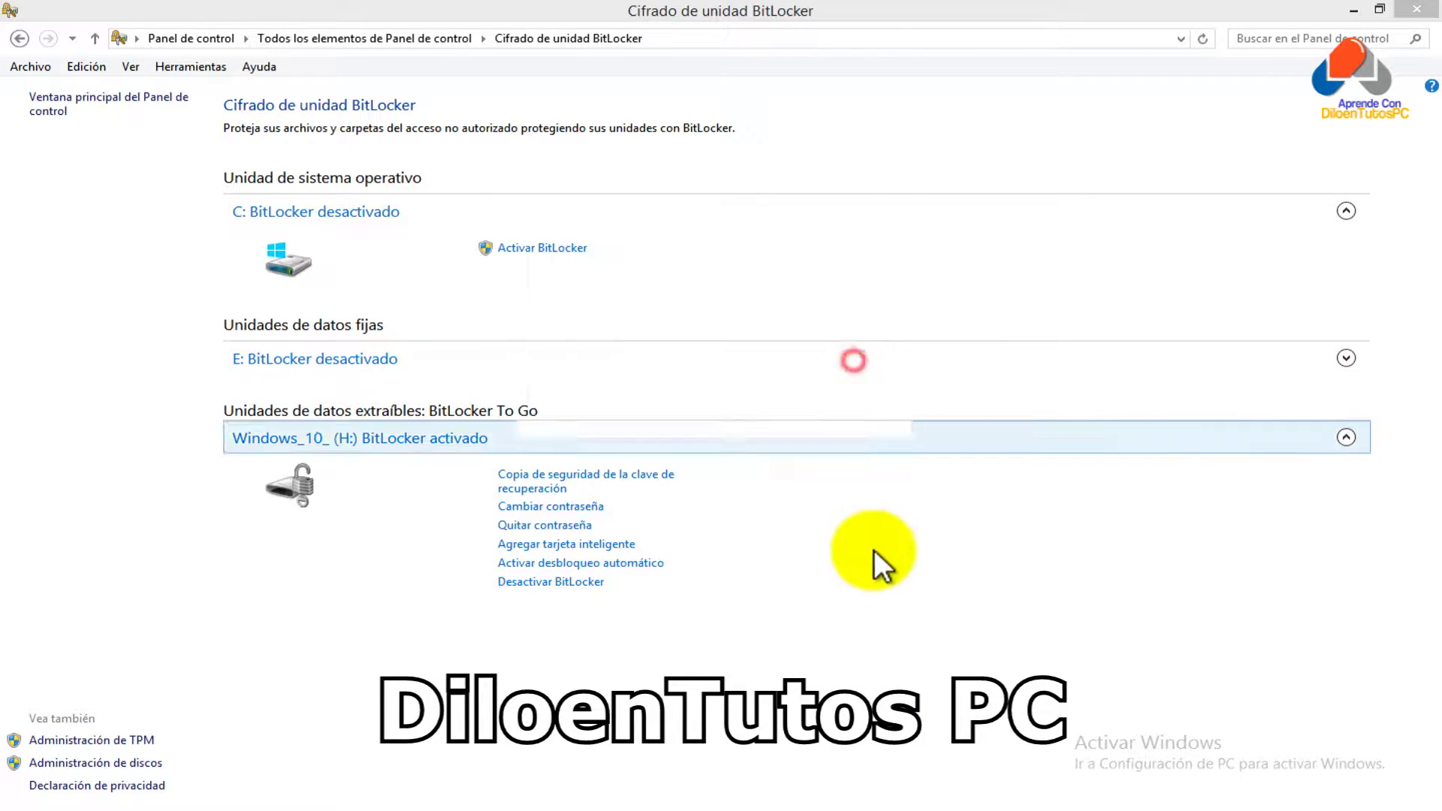
click(1415, 9)
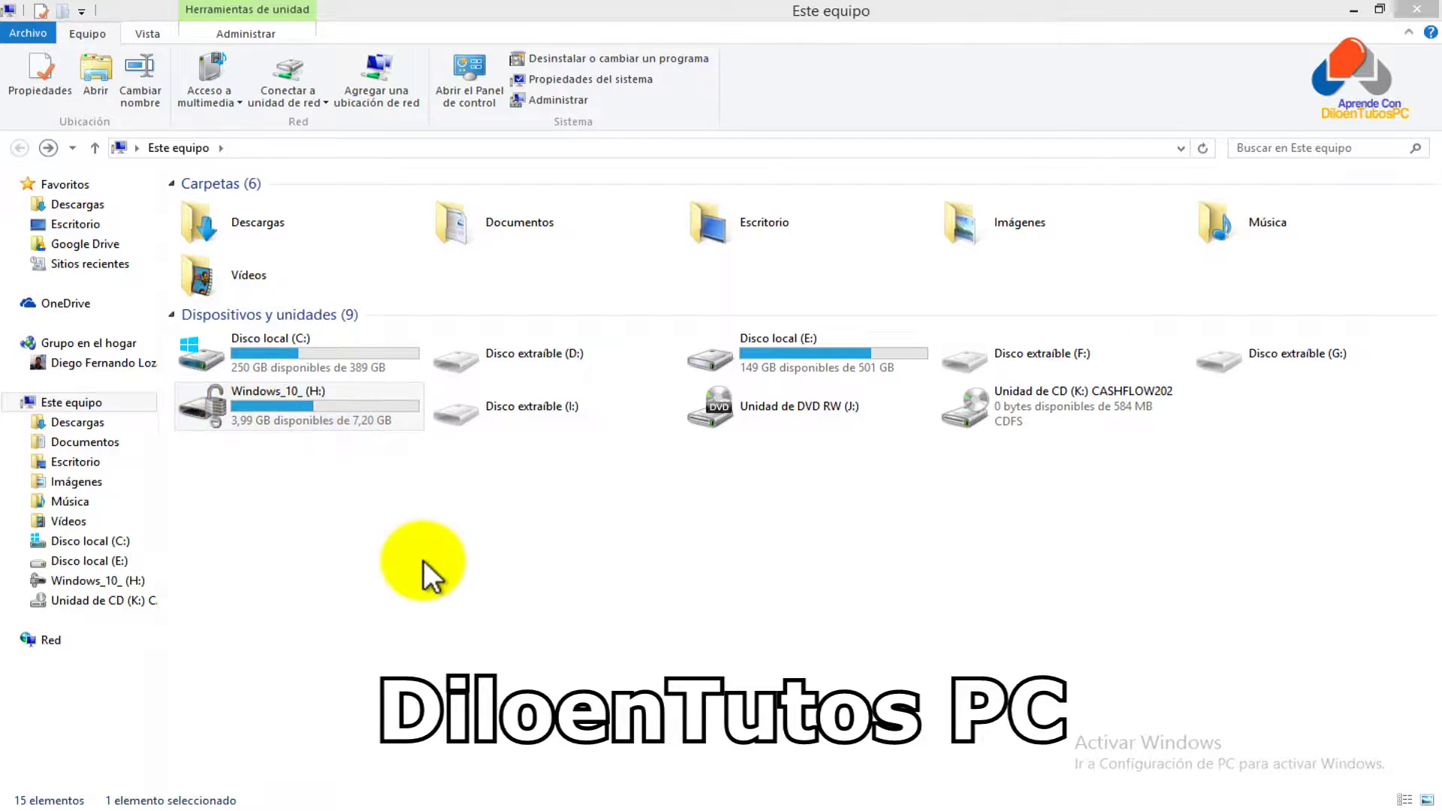
Step: Eject the encrypted drive Windows_10_ (H:) from Este equipo
right_click(285, 406)
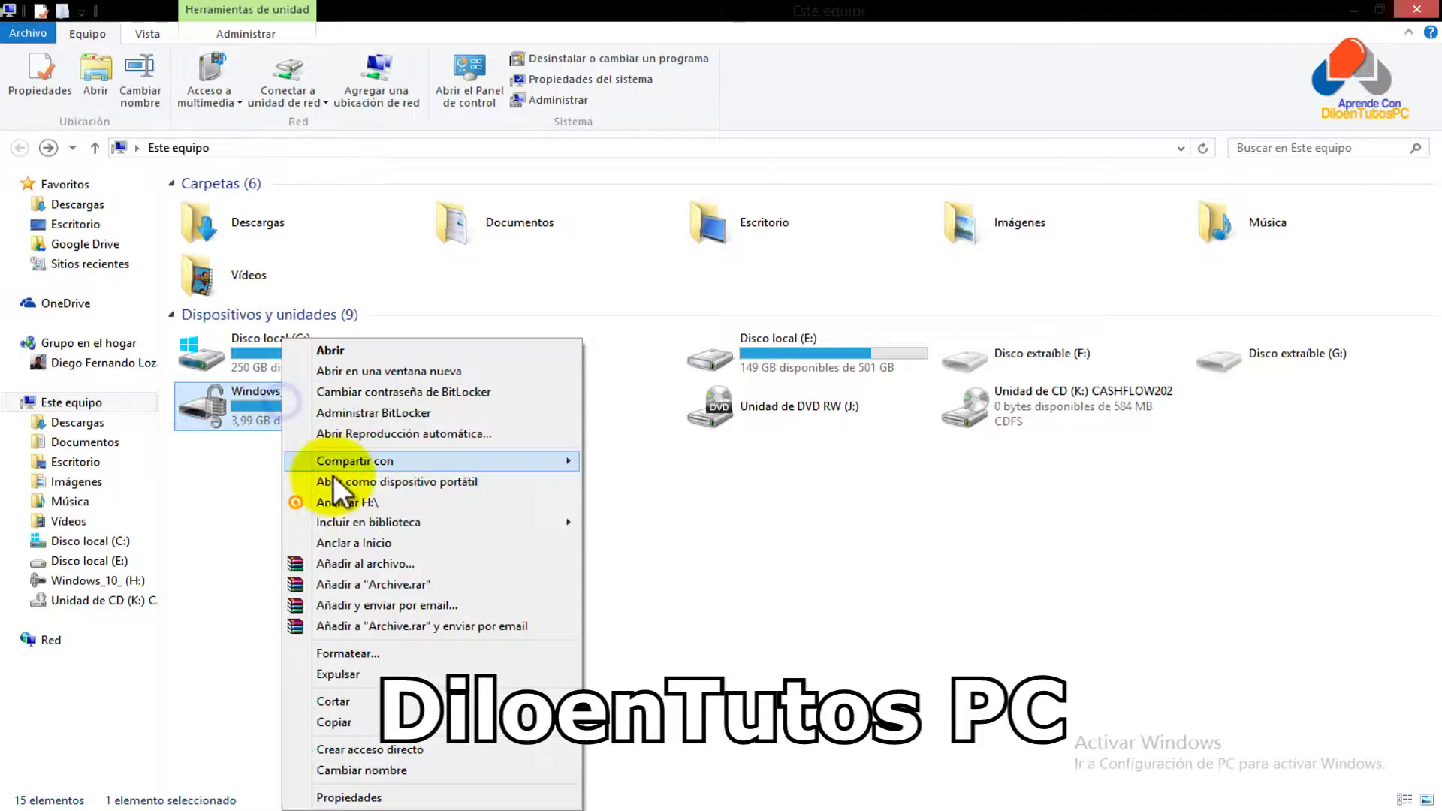
click(359, 675)
click(502, 619)
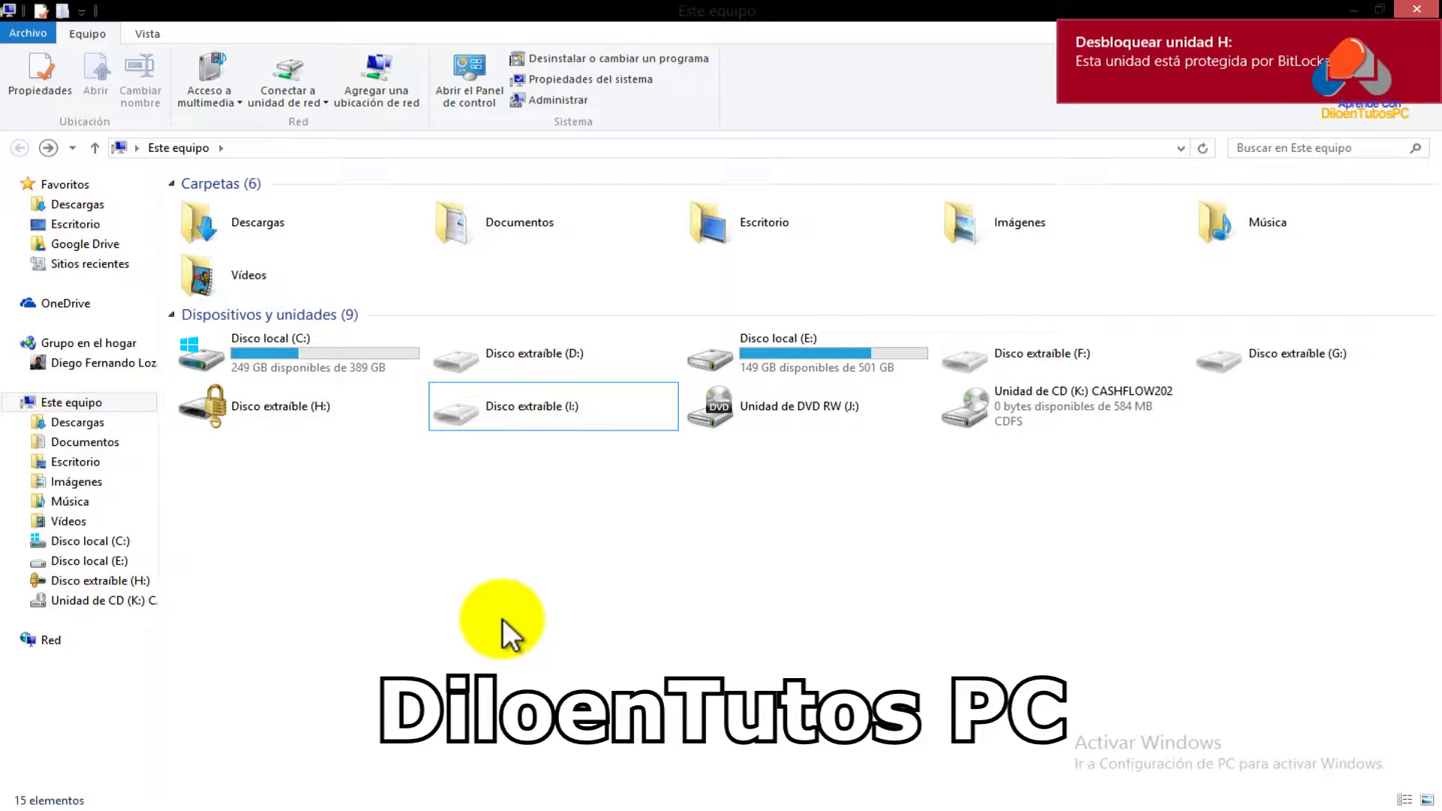
Step: Try to unlock the reconnected removable drive H: with its BitLocker password
click(268, 406)
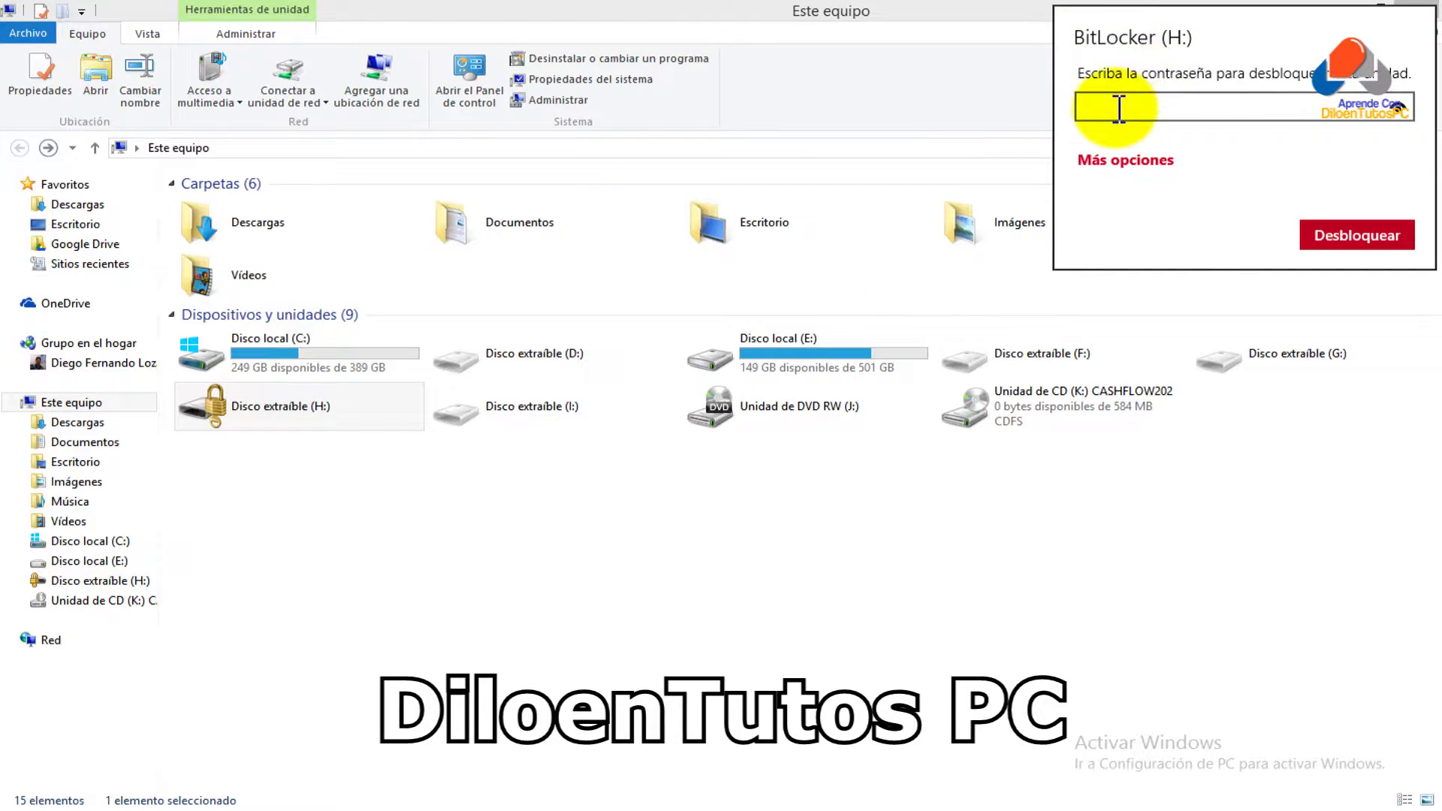
click(1118, 109)
text(•••••••••)
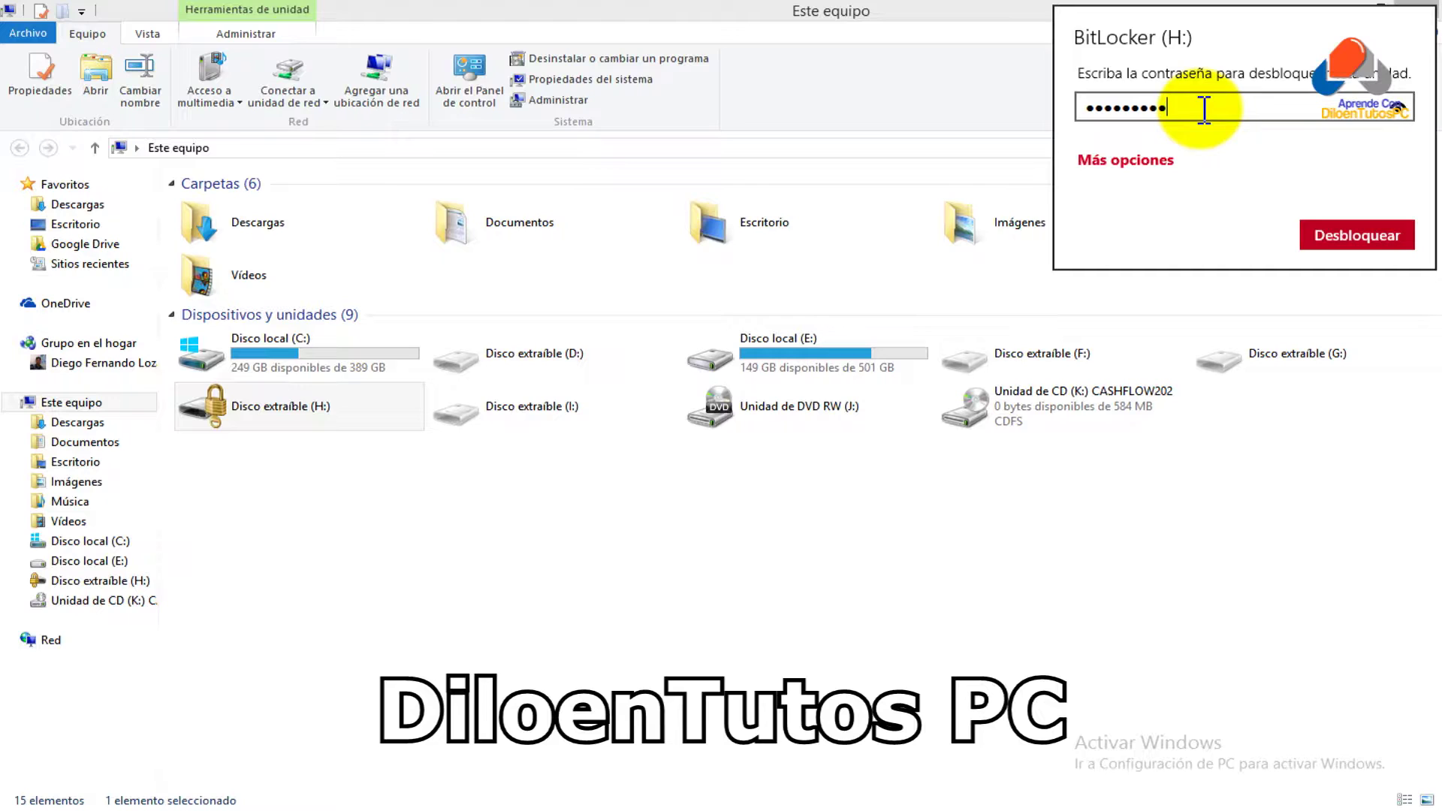
key(Return)
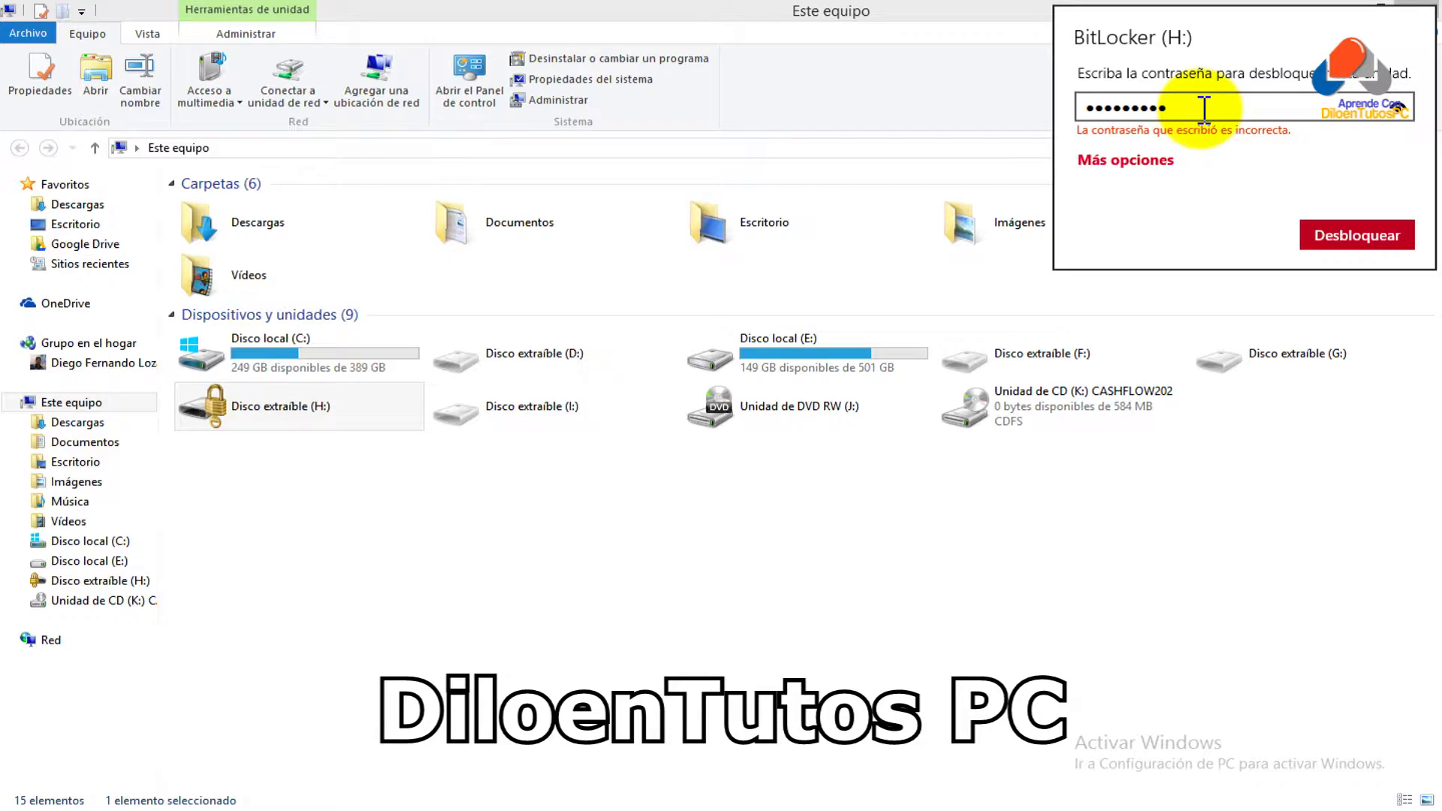
Step: Clear the rejected entry, re-enter the BitLocker password and unlock the H: drive
drag(1204, 110, 1046, 119)
key(BackSpace)
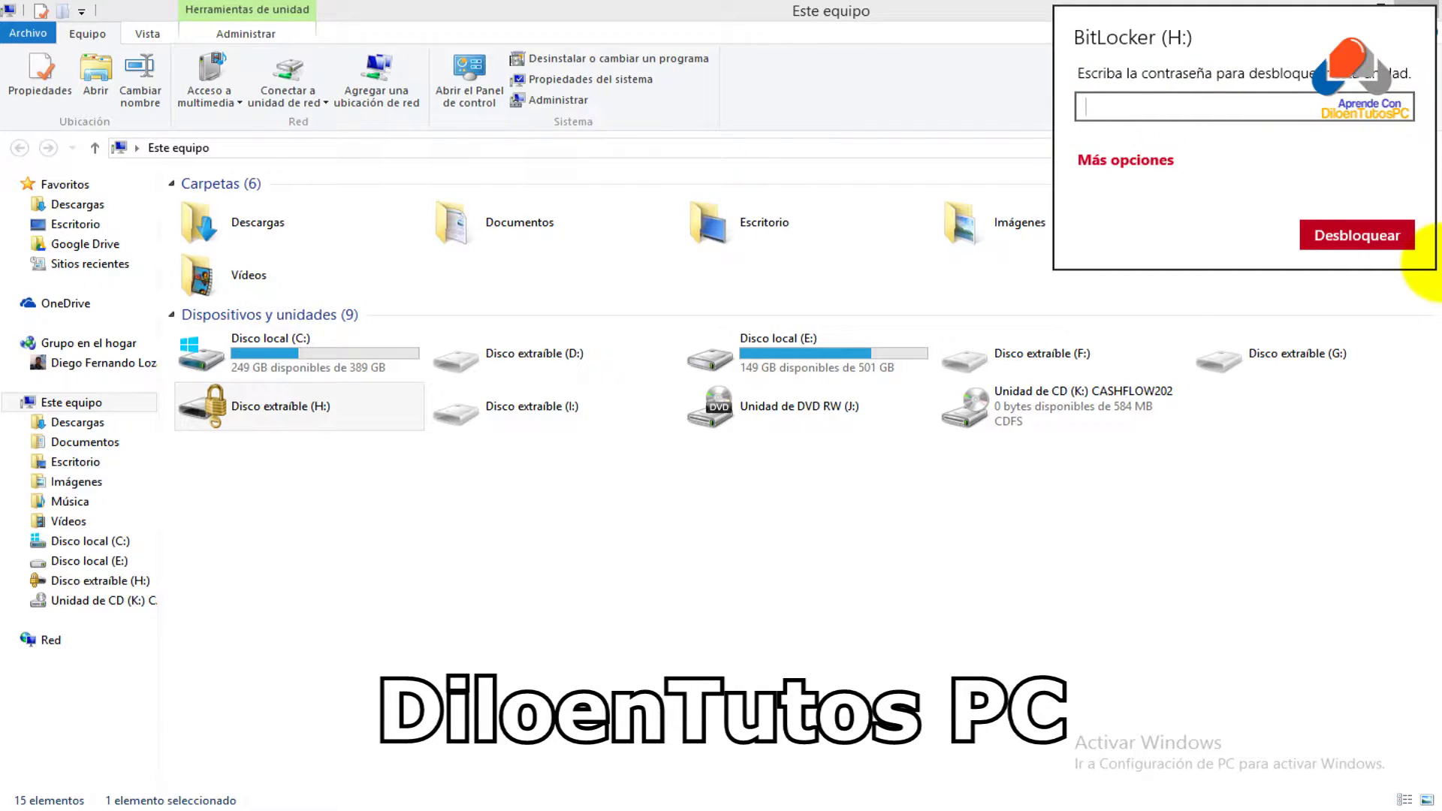
text(•••••••••)
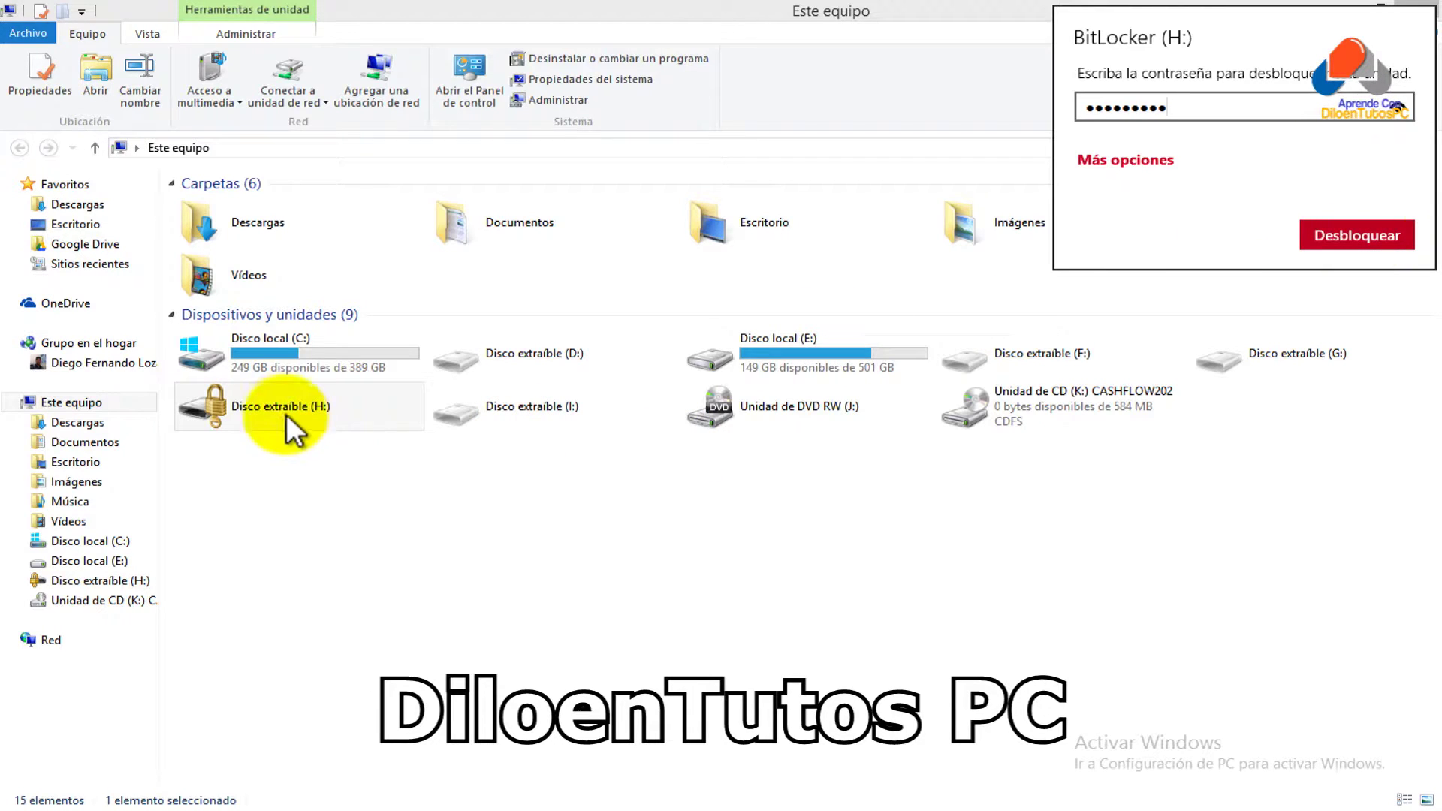
key(Return)
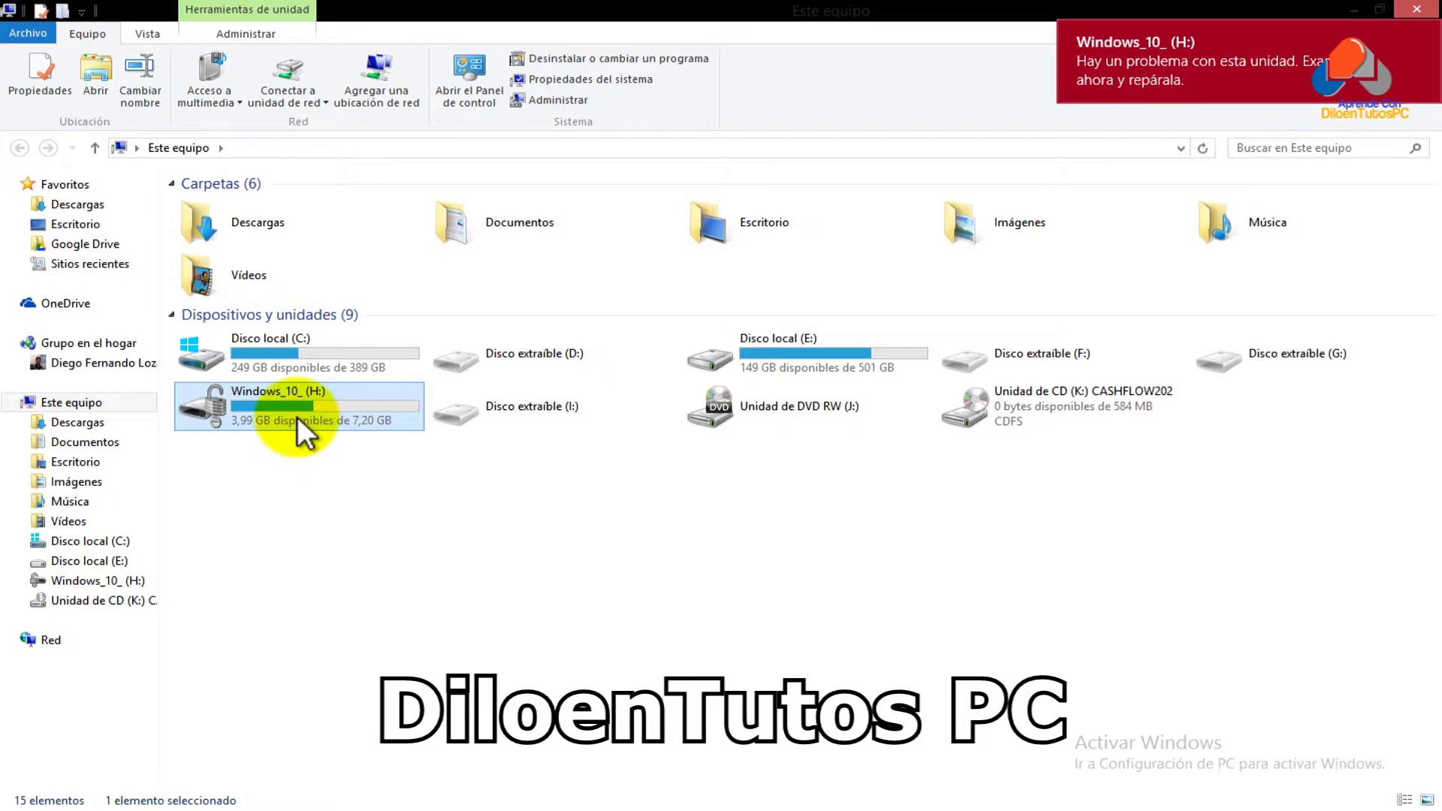
Step: Open the unlocked drive Windows_10_ (H:) in a maximized window to view its files
double_click(302, 415)
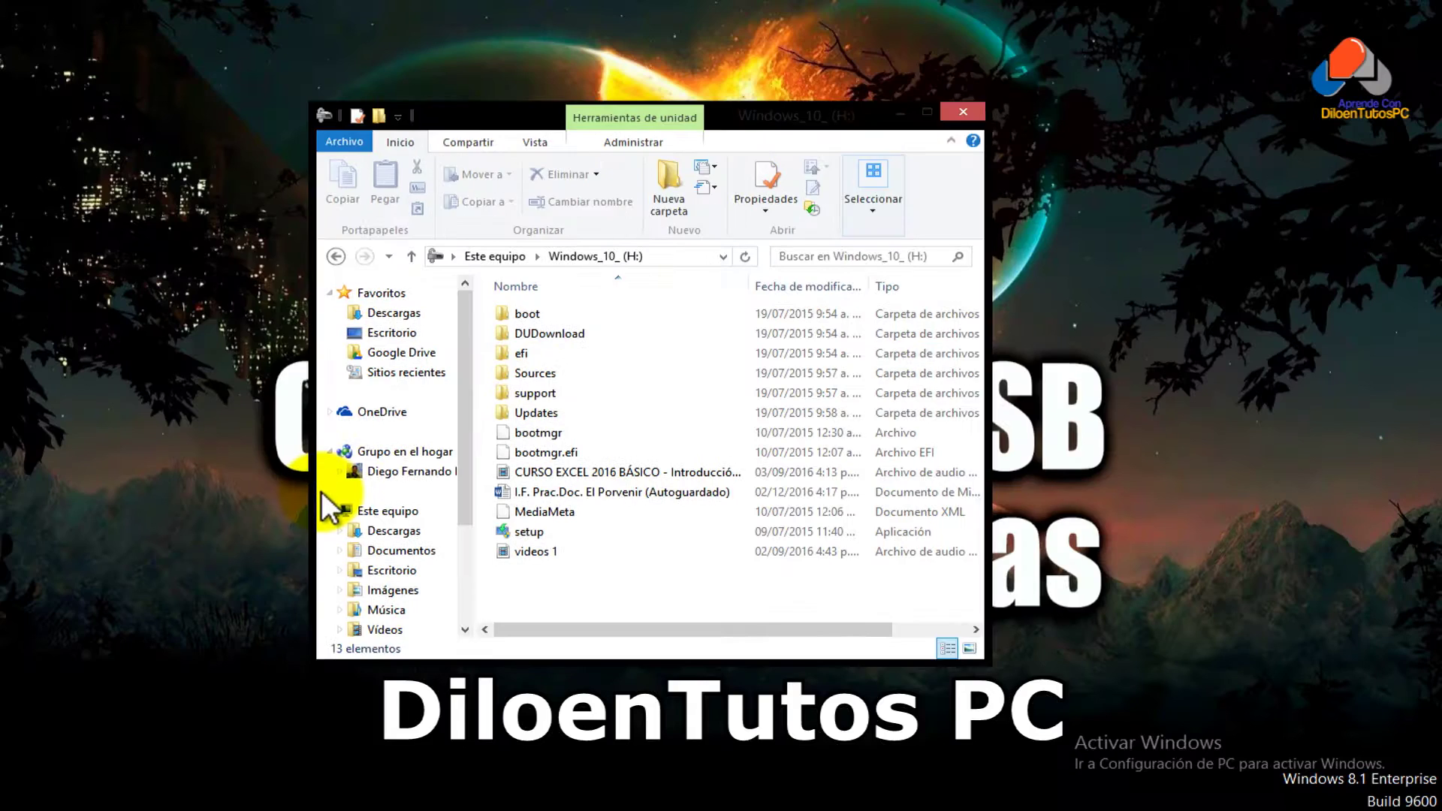
click(926, 113)
click(647, 620)
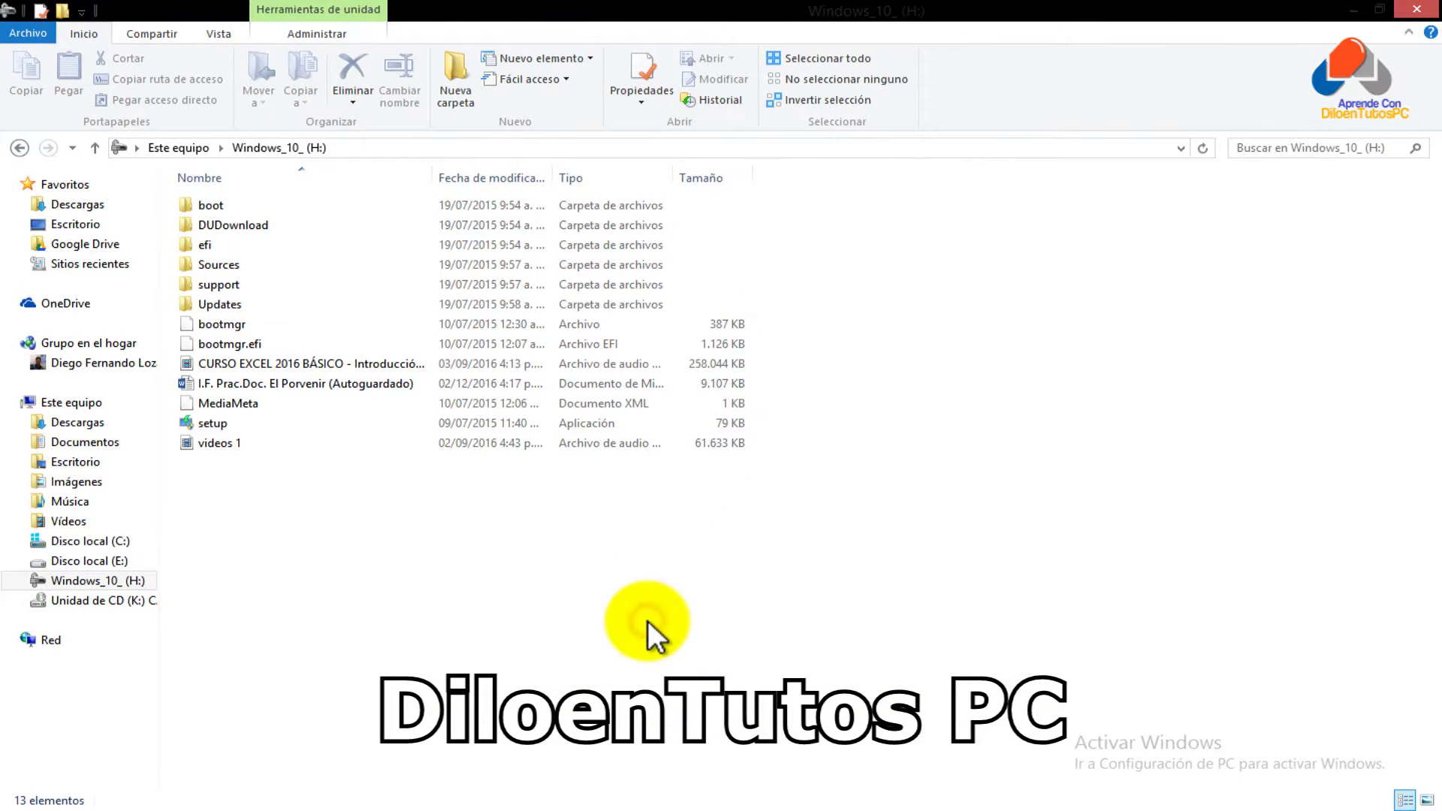